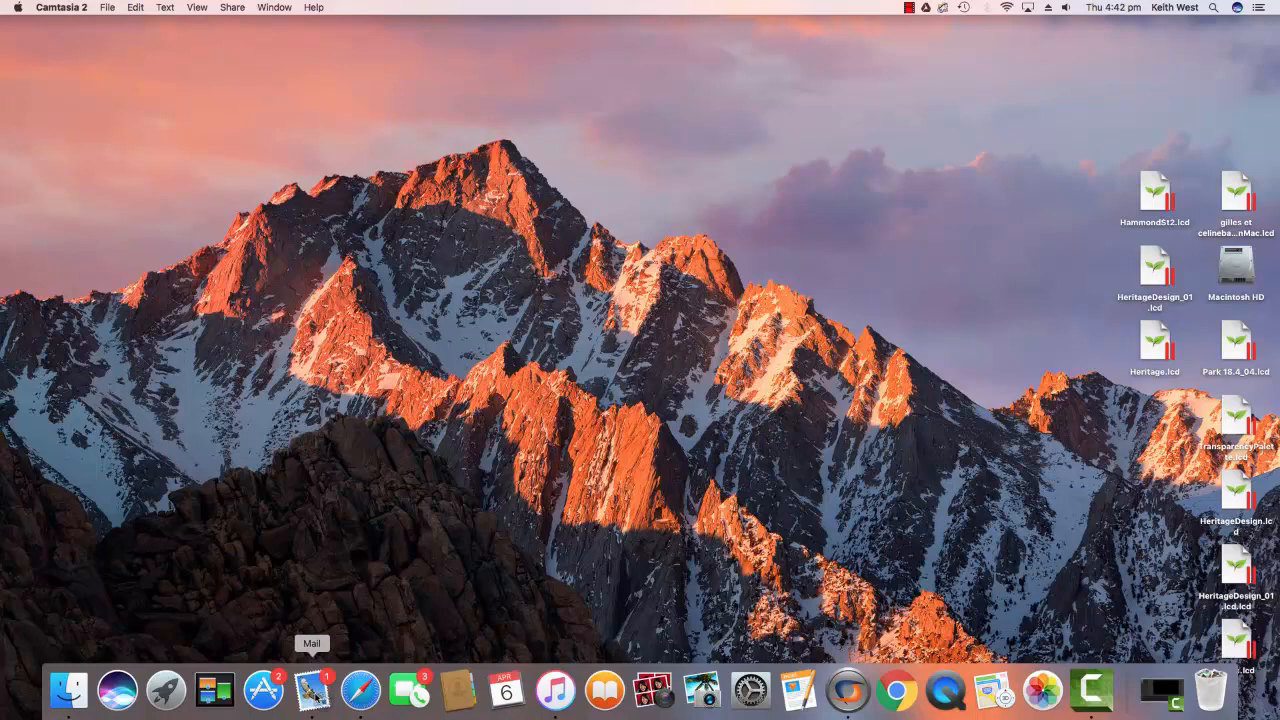
- Open the gCADPlus website's download page in Safari and examine the Metric and Imperial installer options
click(361, 690)
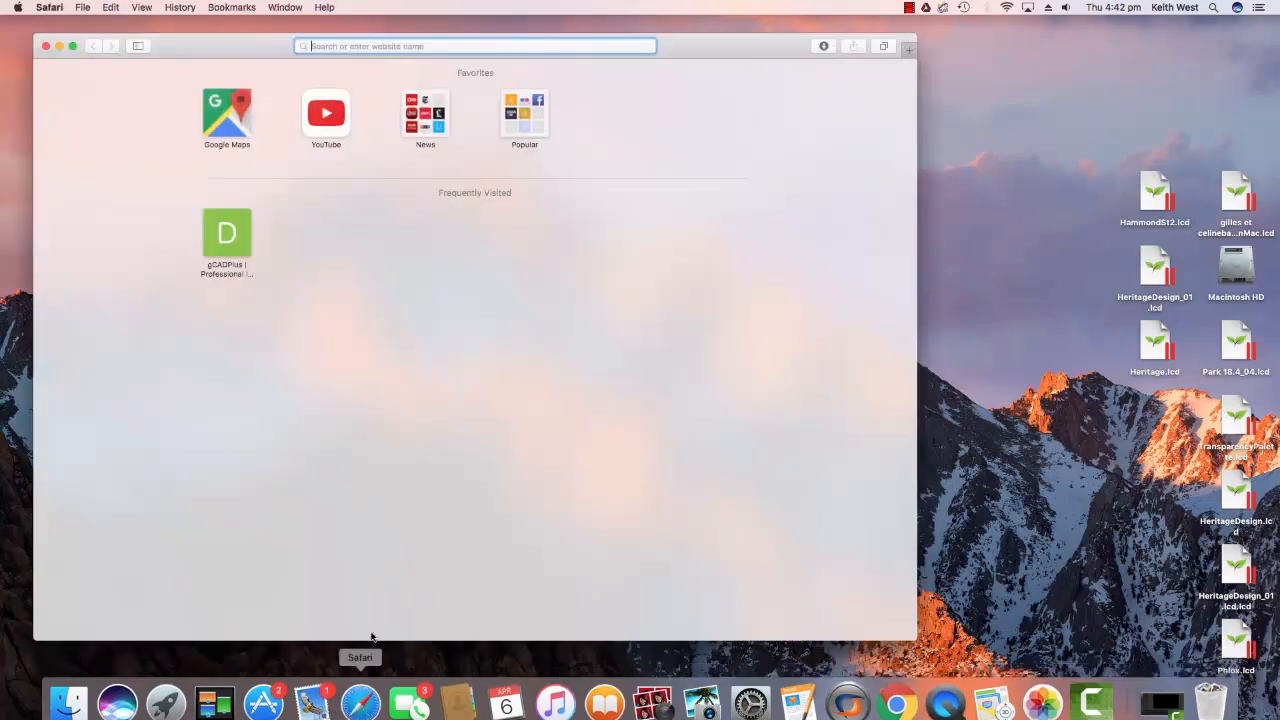
click(240, 247)
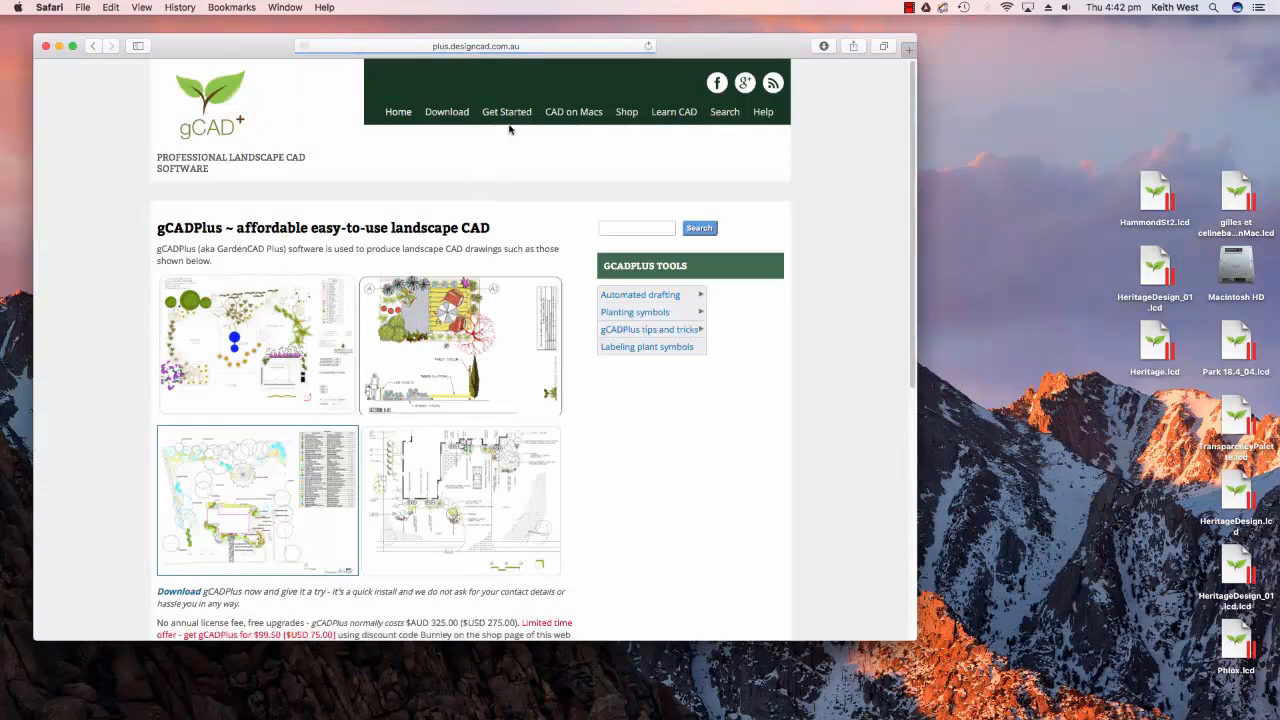
click(445, 138)
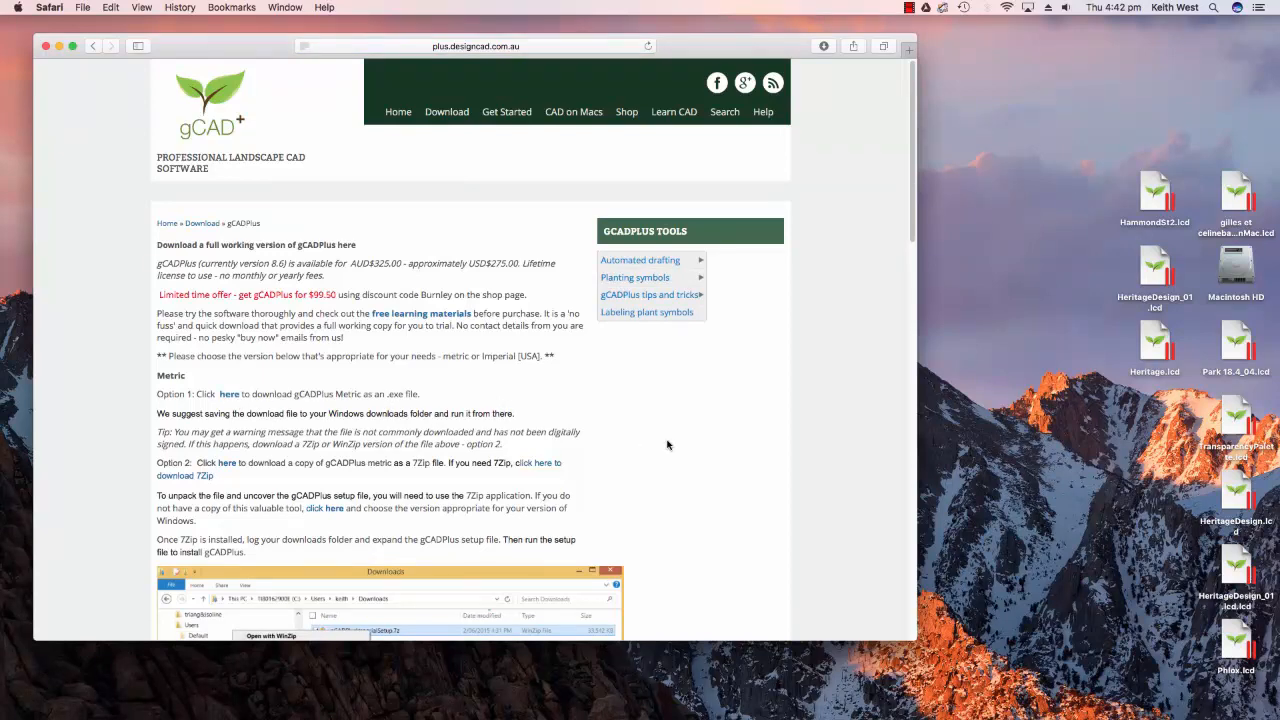
scroll(668, 446, down, 4)
scroll(668, 446, down, 3)
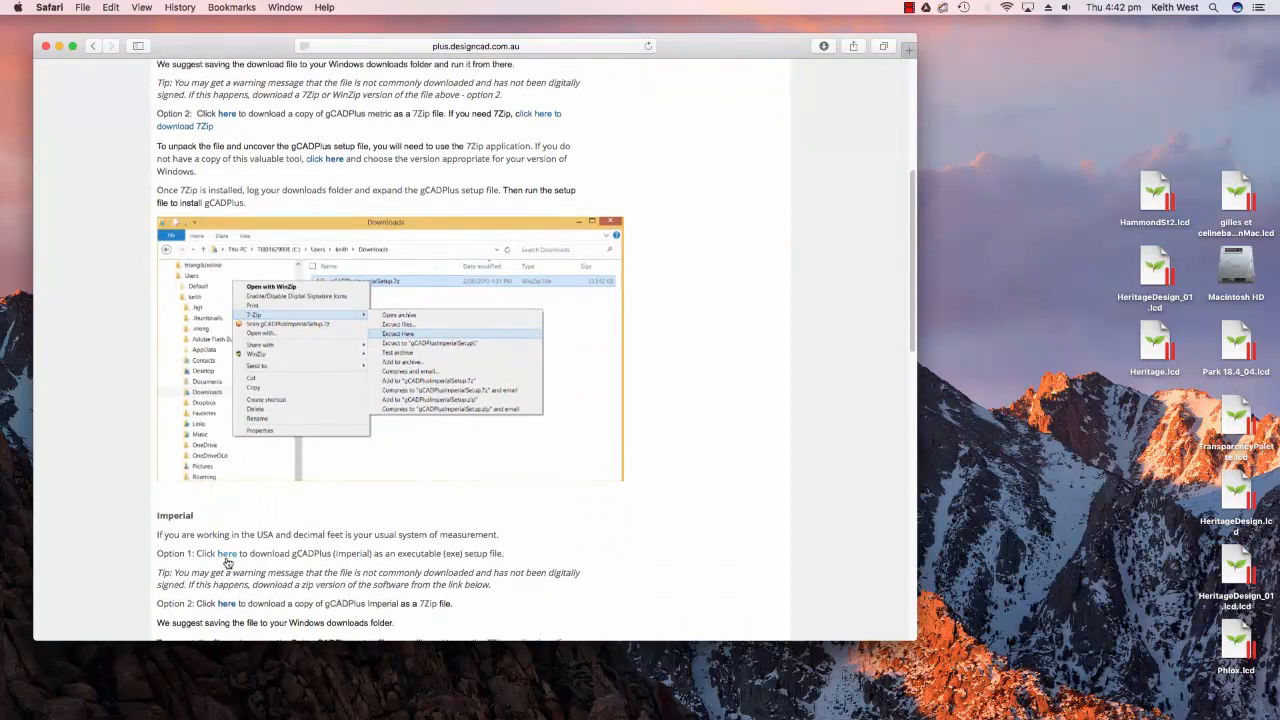
click(46, 47)
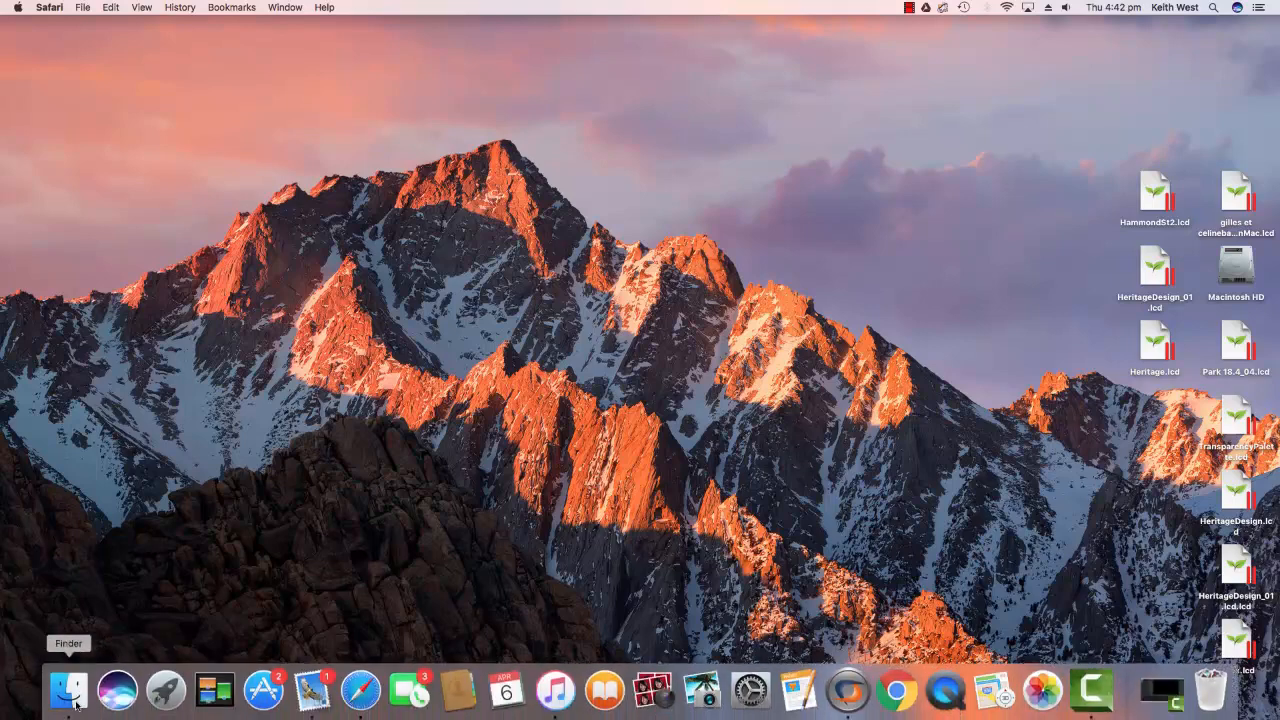
- Look in the Finder's Downloads folder for the gCADPlus8.6MetricSetup.exe installer
click(66, 700)
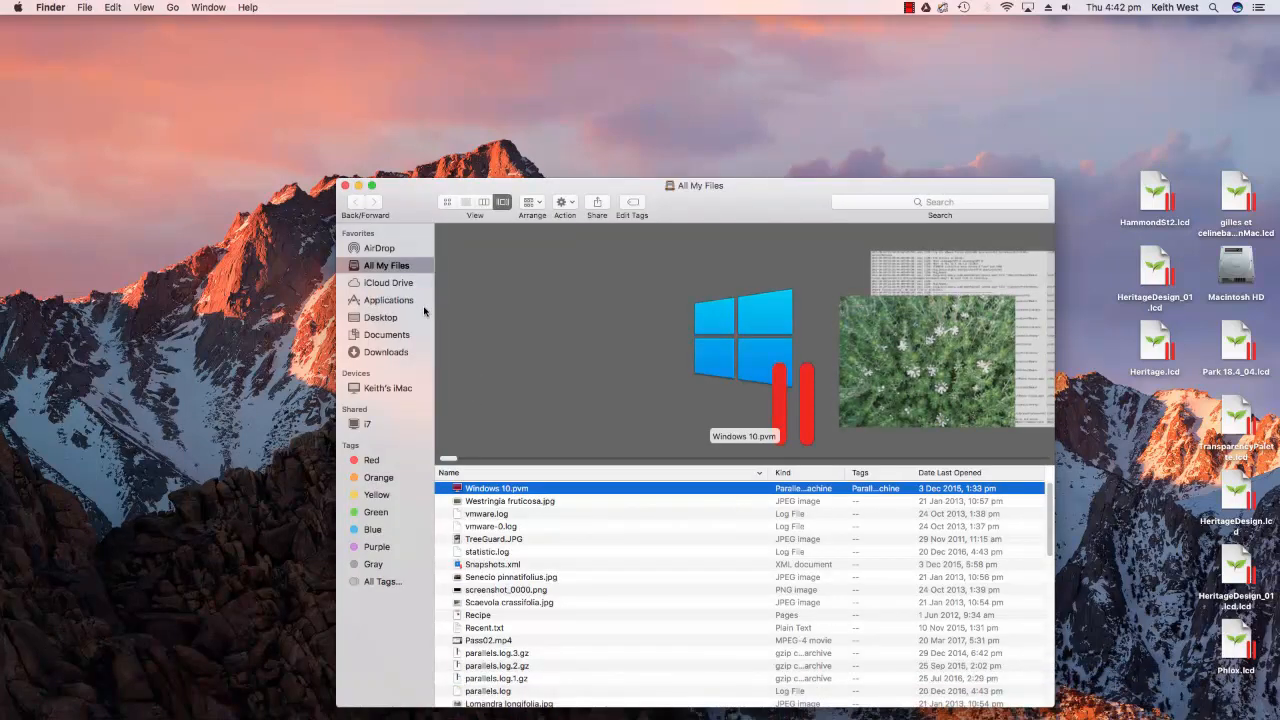
click(397, 352)
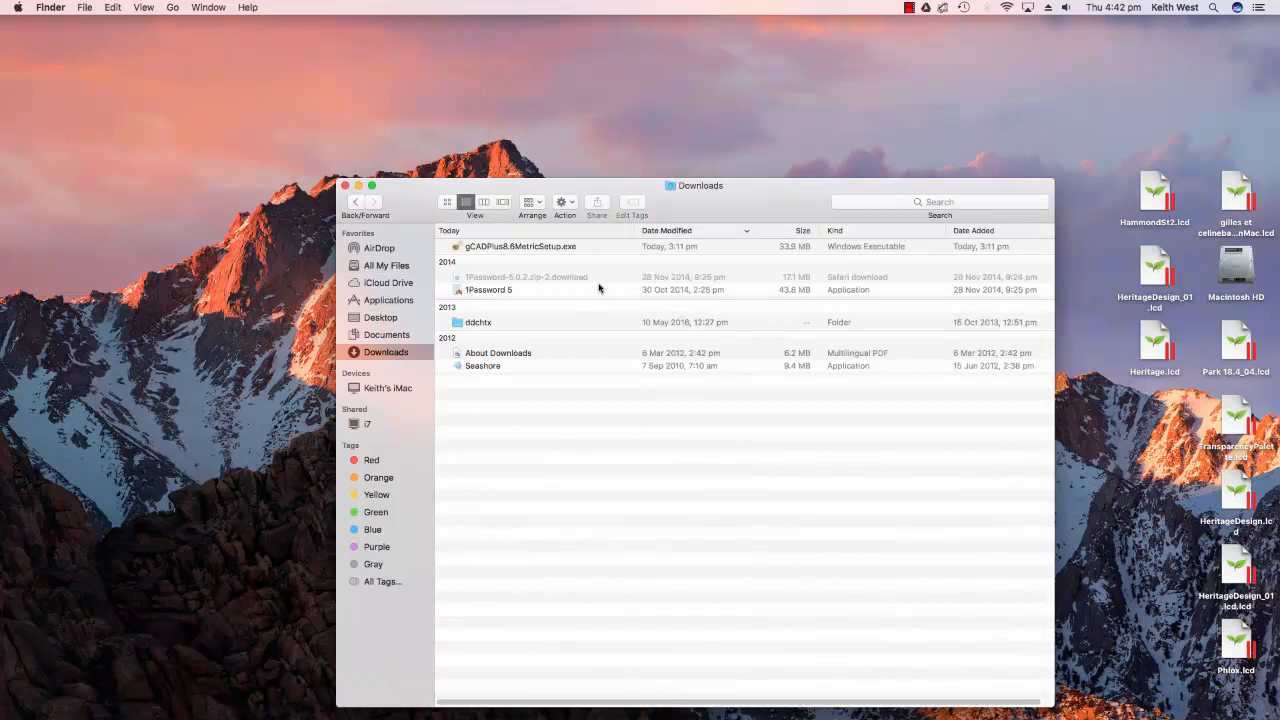
click(521, 253)
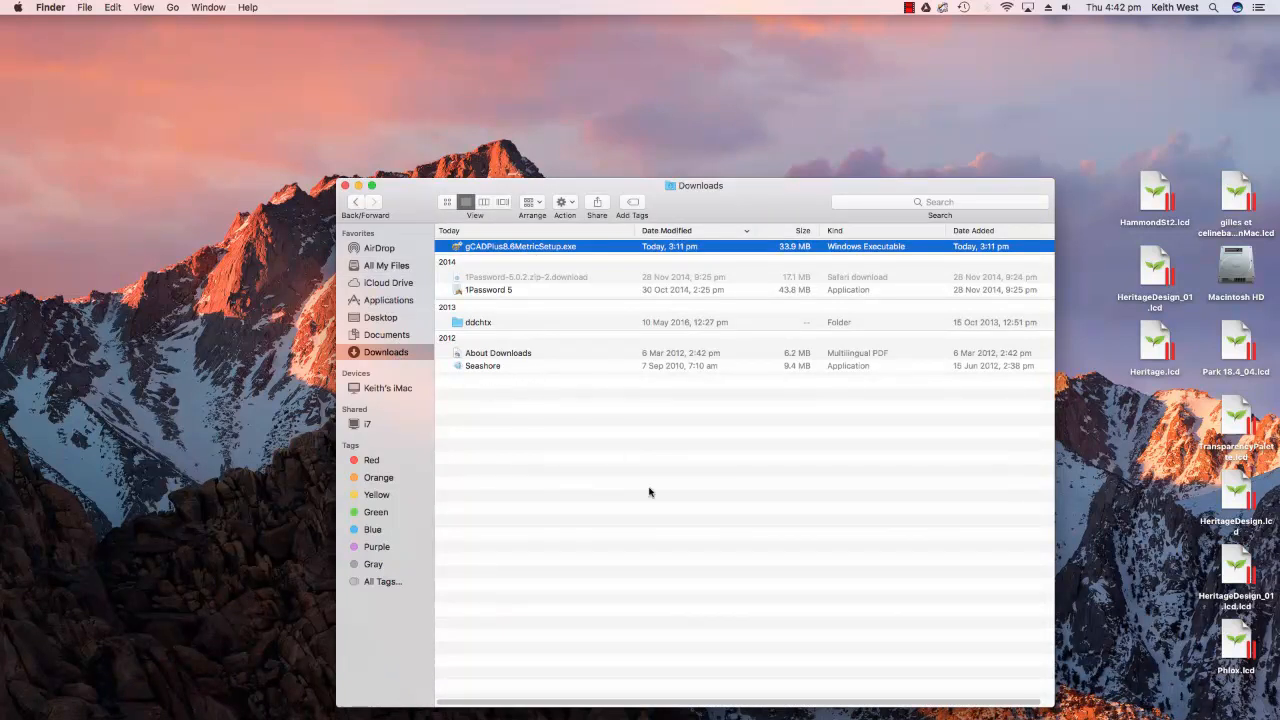
click(345, 186)
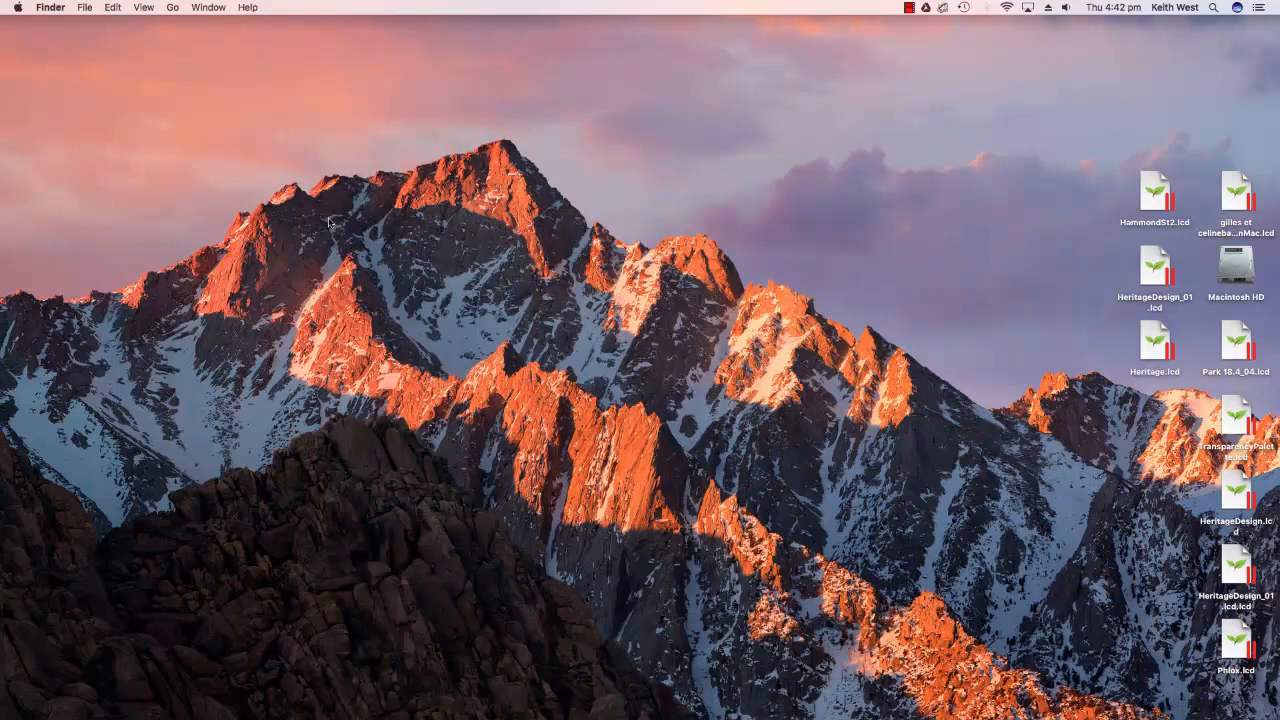
- Switch to CrossOver, start installing a Windows application, and search for "gcad" to select gCADplus
mouse_move(798, 705)
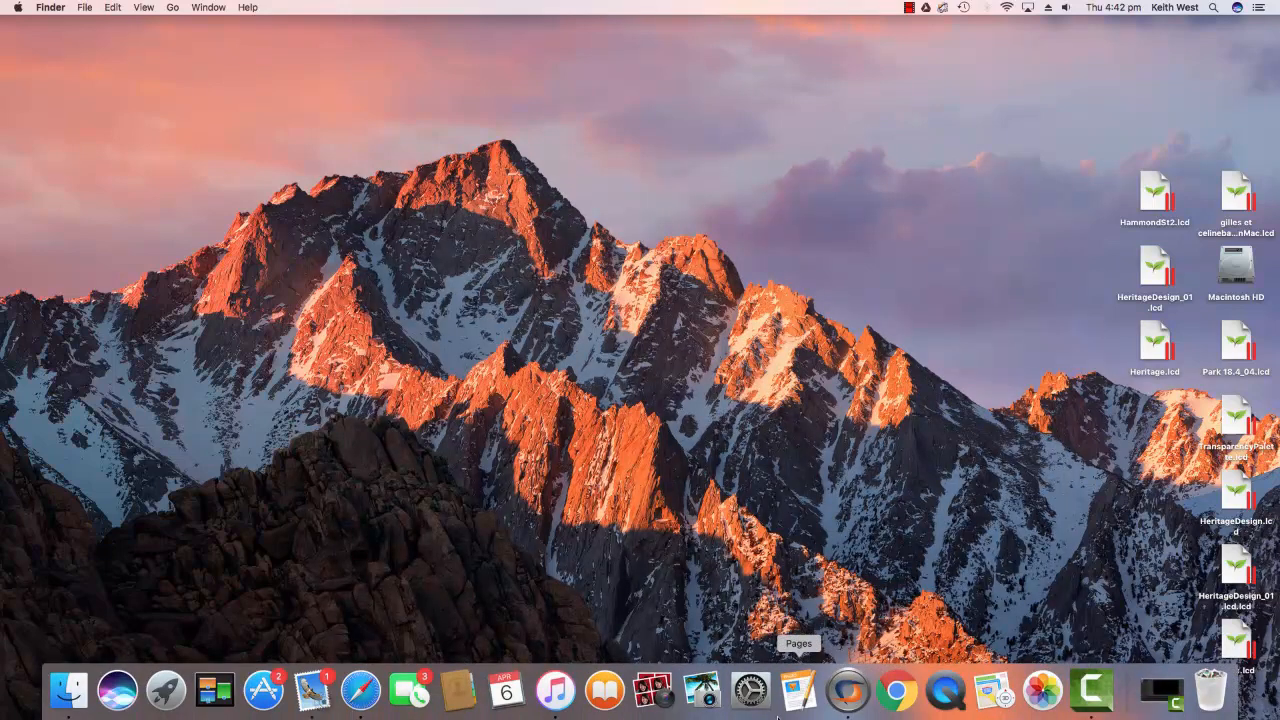
click(846, 690)
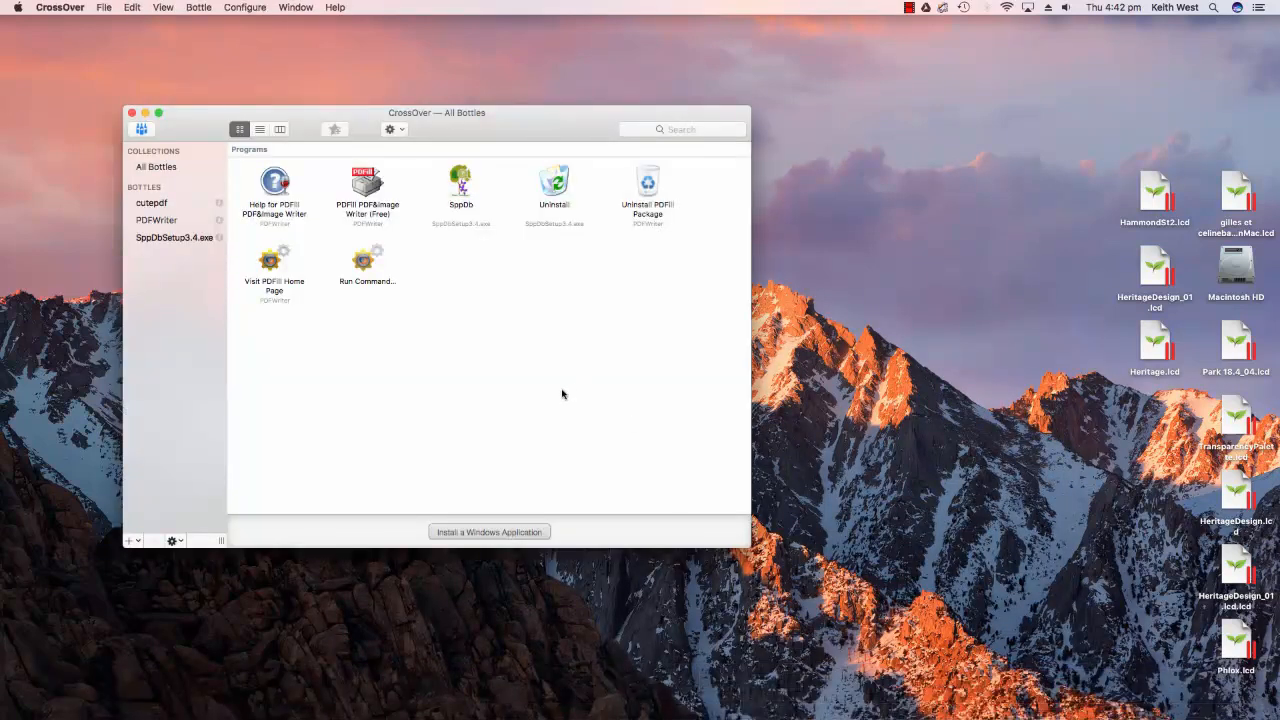
click(491, 533)
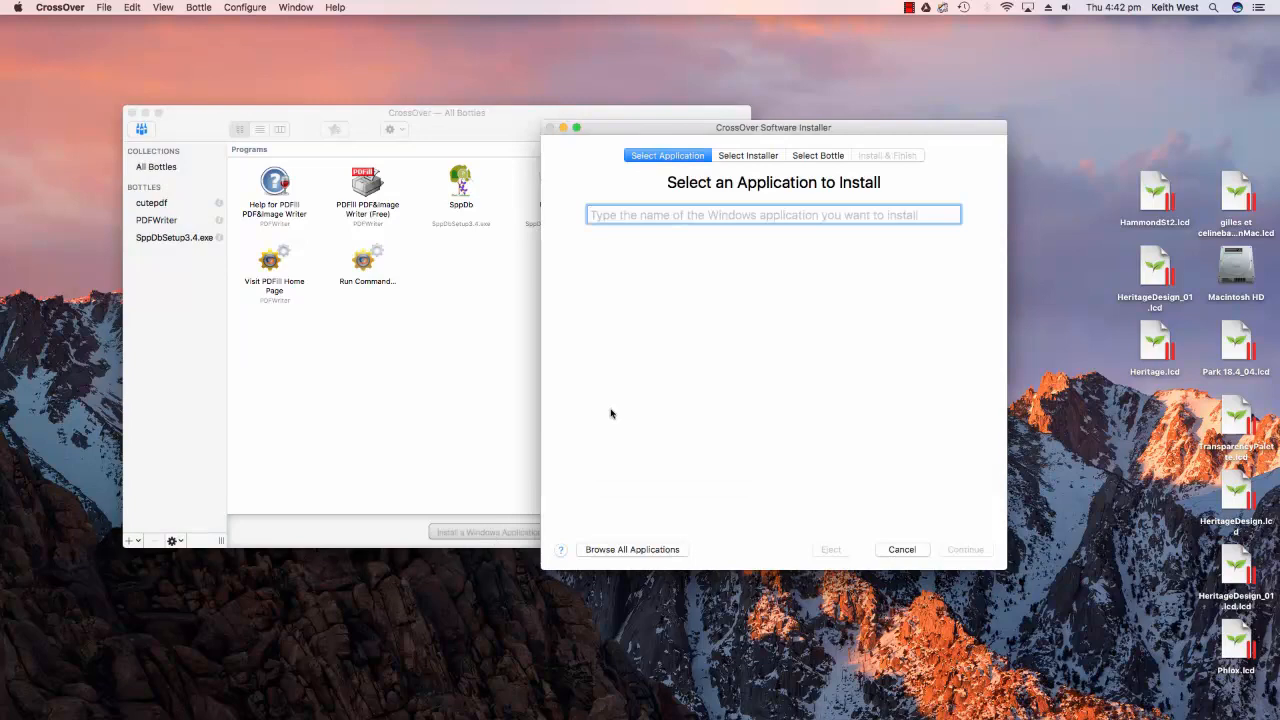
text(gcad)
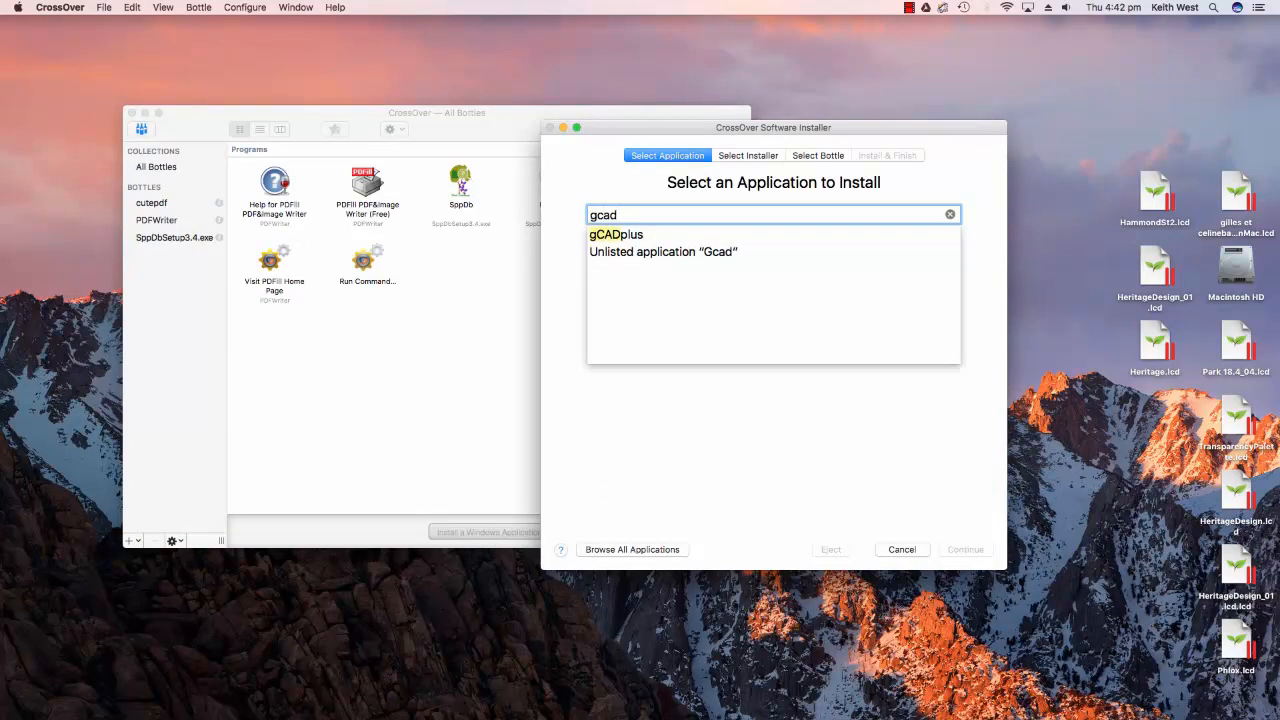
click(616, 235)
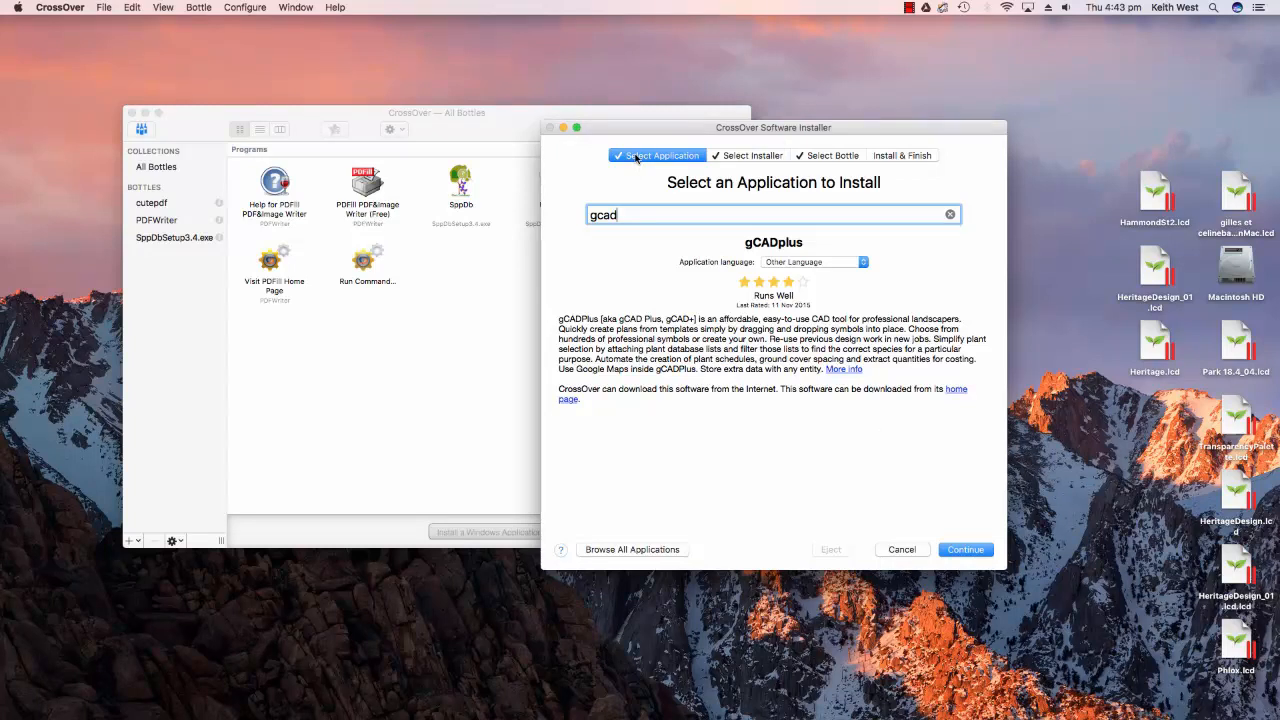
- Use gCADPlus8.6MetricSetup.exe from the Downloads folder as the installer source
click(739, 156)
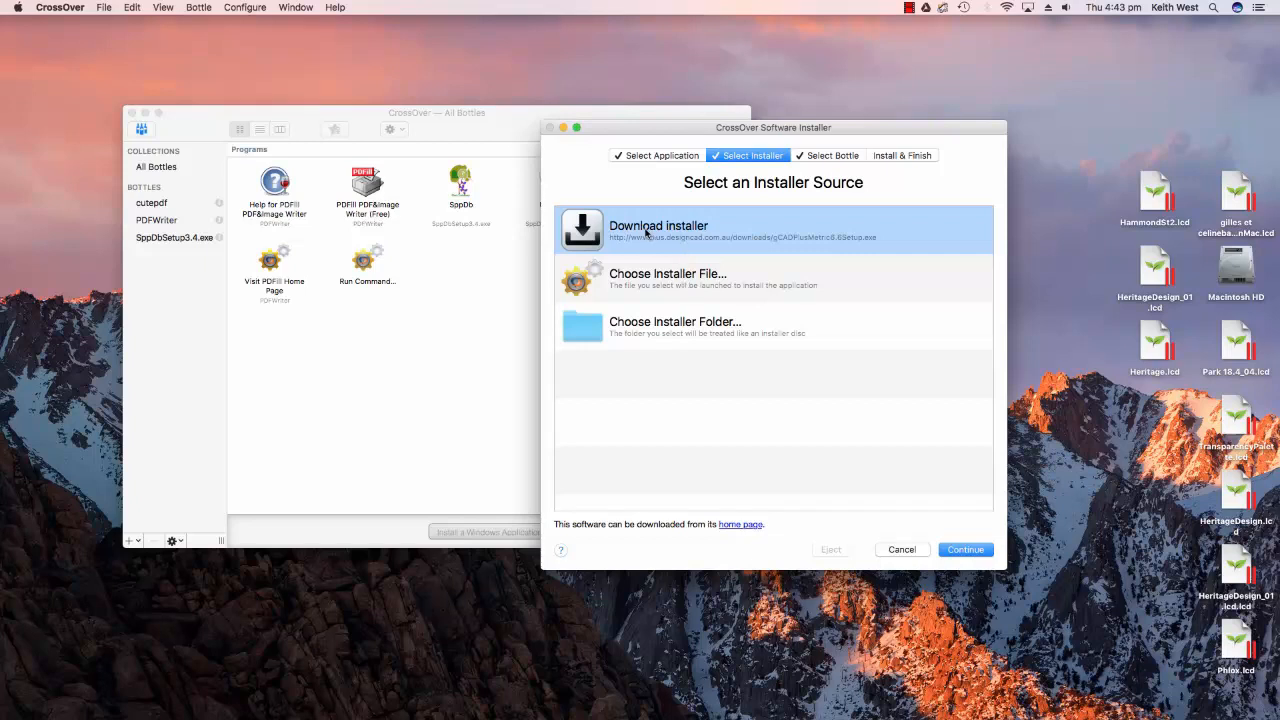
click(664, 284)
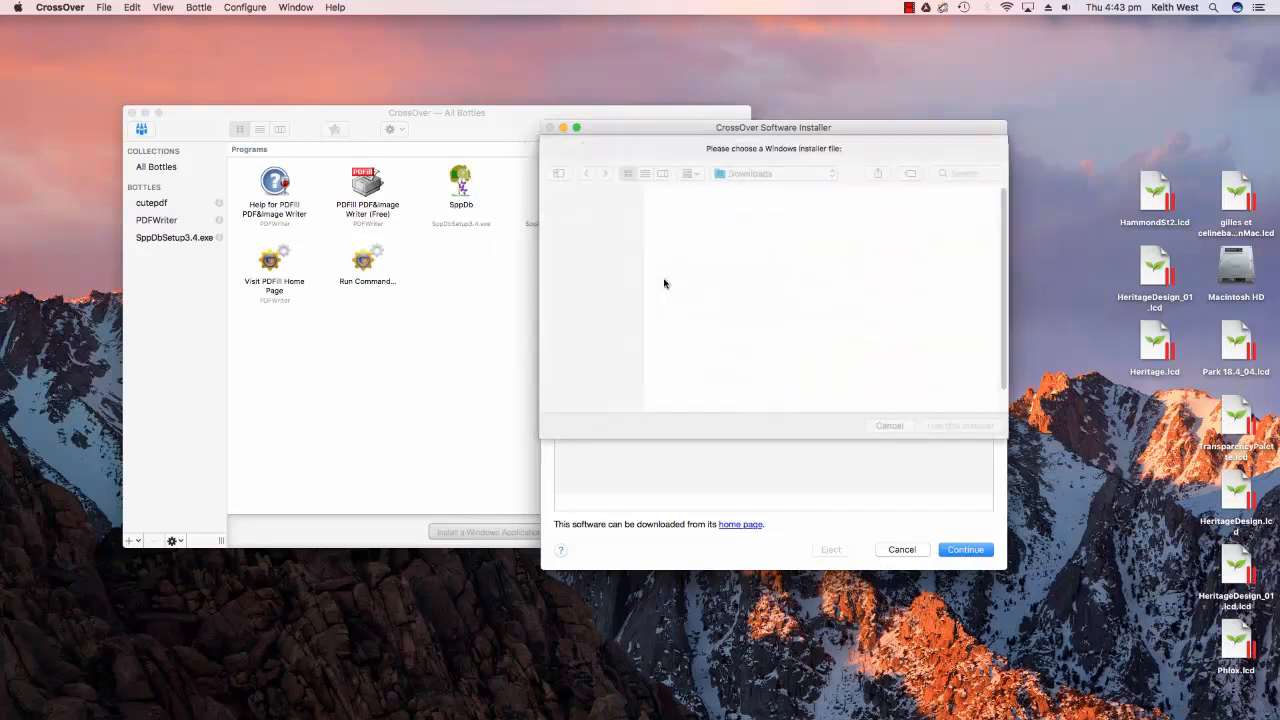
click(697, 309)
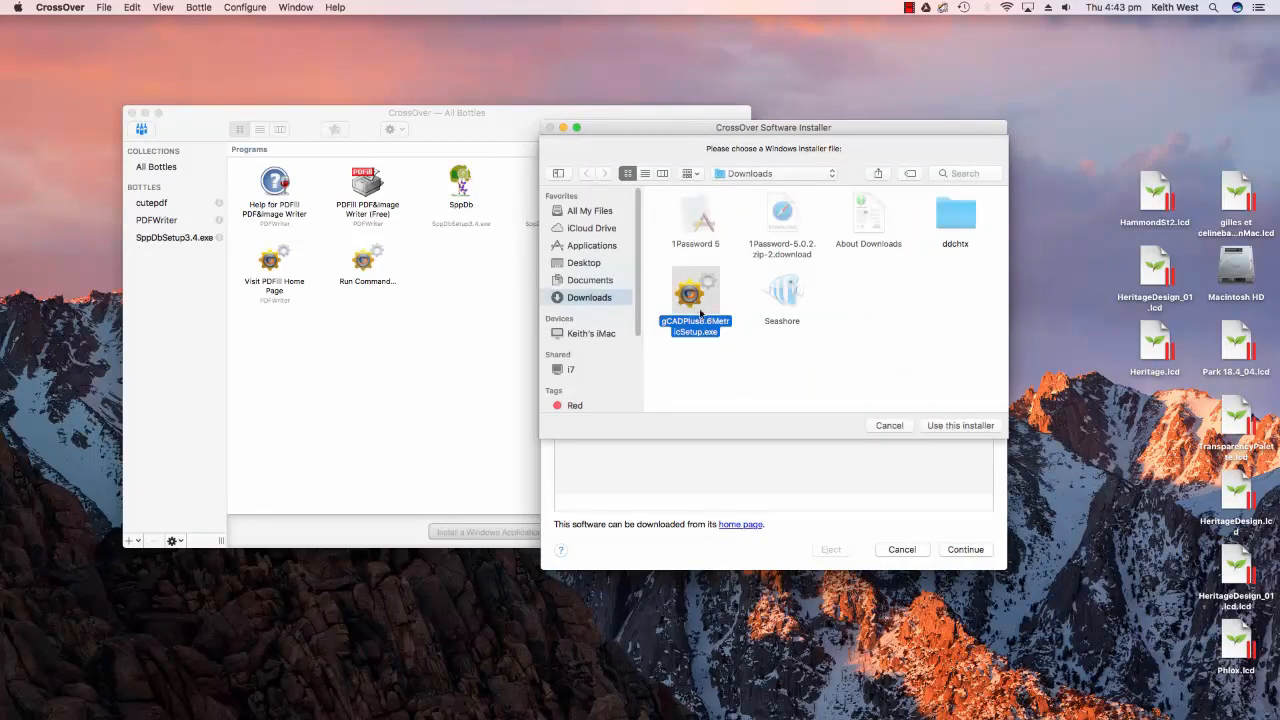
click(957, 426)
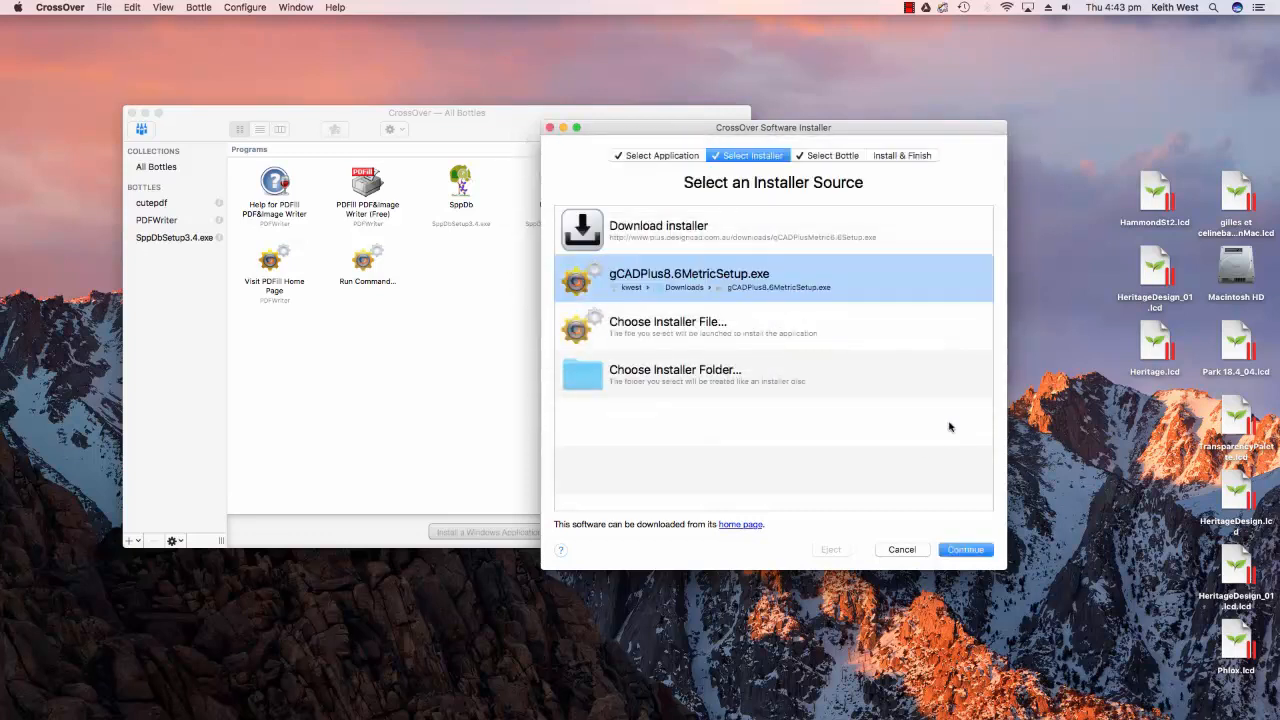
click(966, 552)
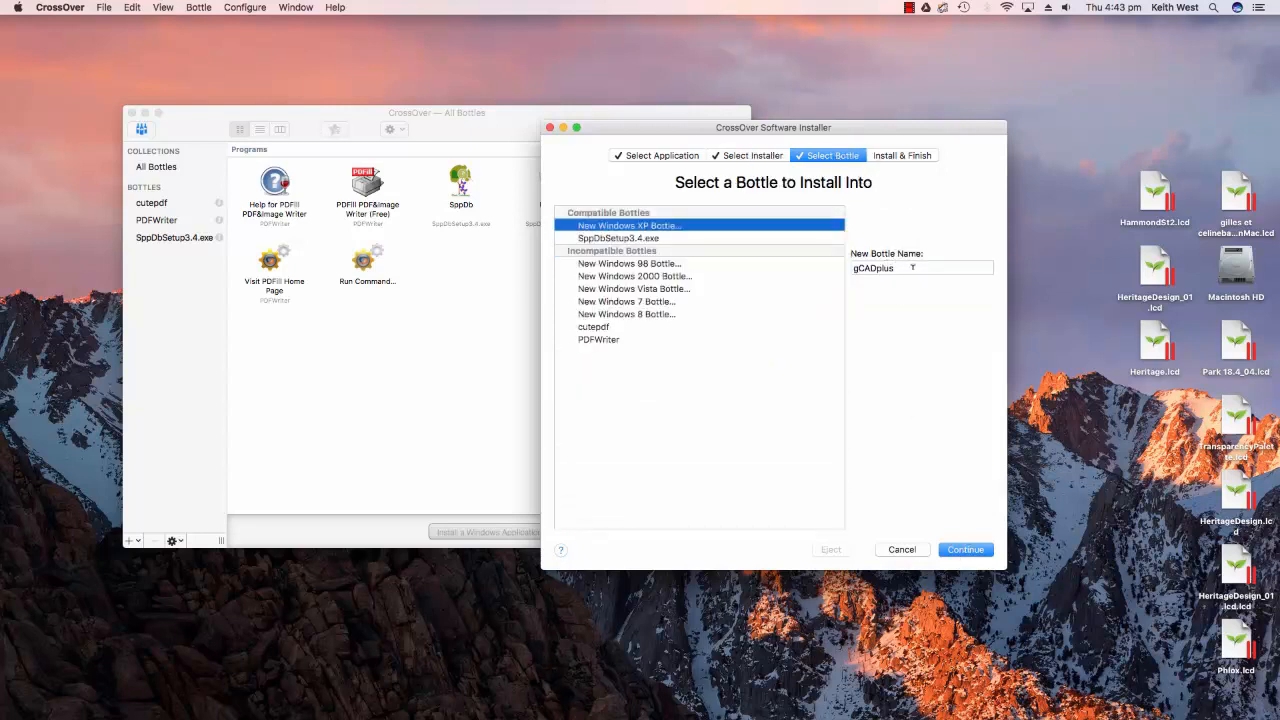
- Choose a new Windows 8 bottle for gCADplus and start the installation
click(653, 319)
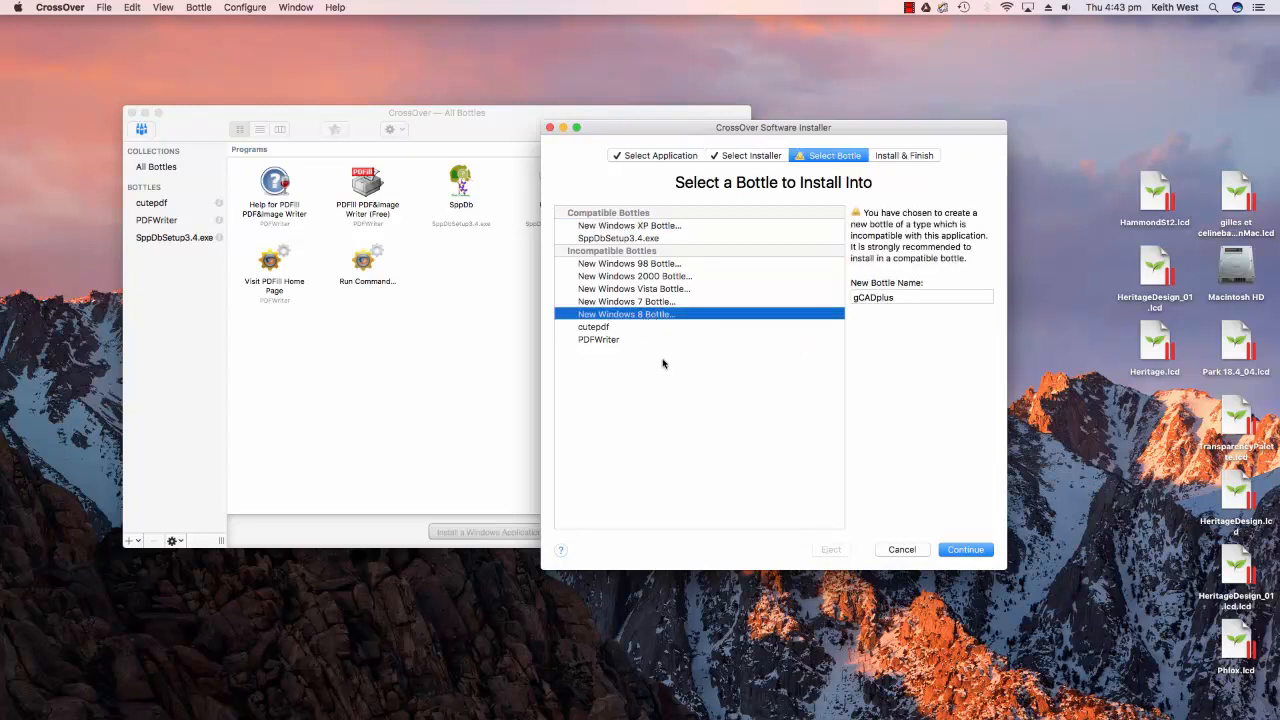
click(967, 551)
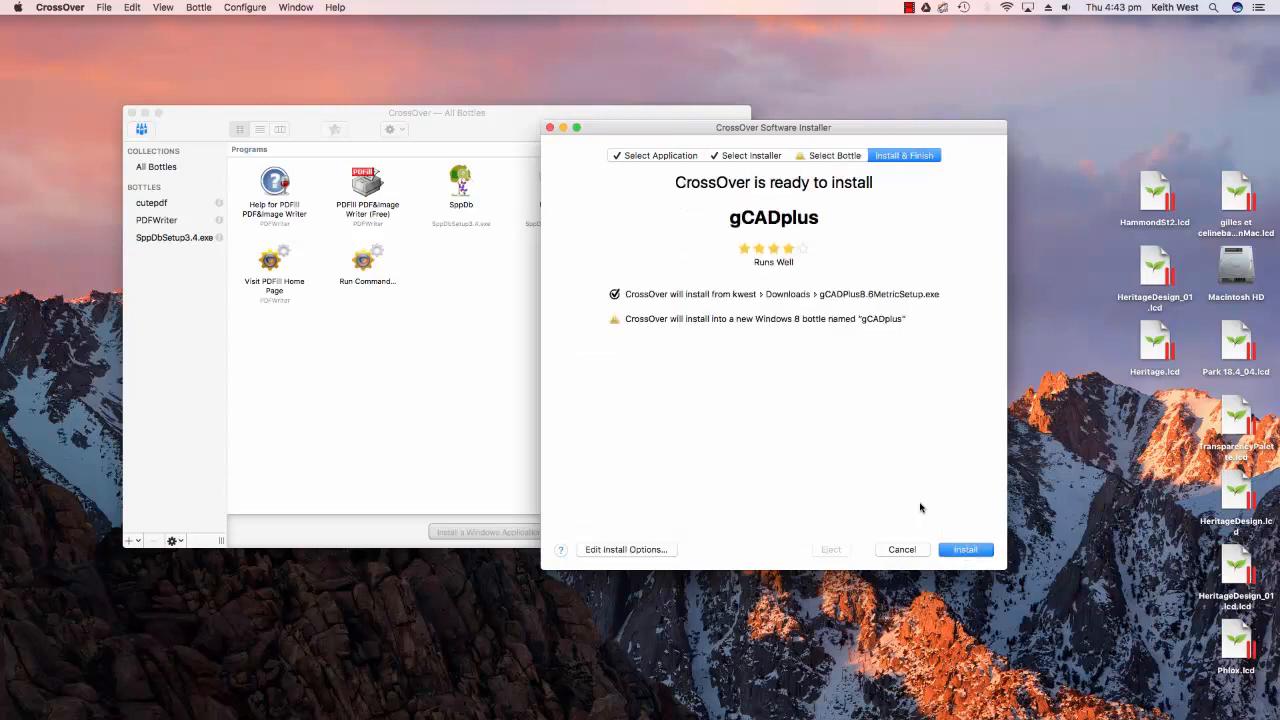
click(966, 550)
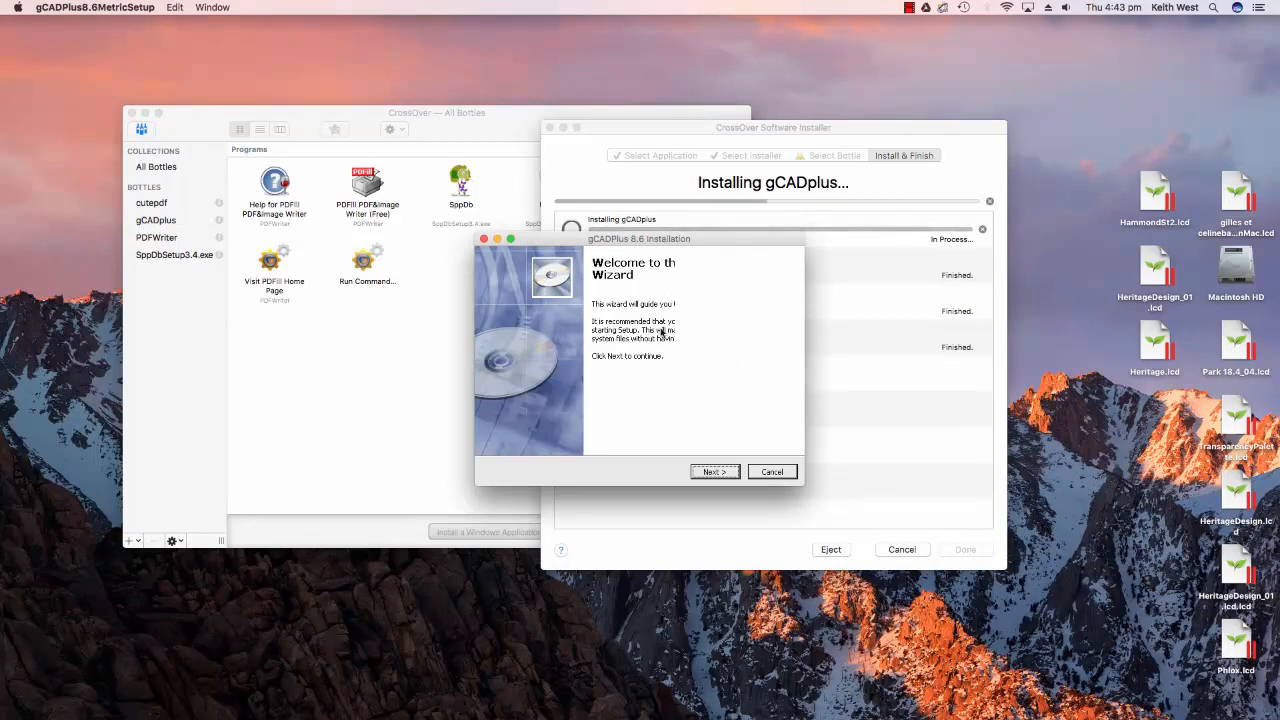
- Complete the gCADPlus 8.6 setup wizard with the default folder, Start Menu folder and desktop icon, and finish the CrossOver installation
click(710, 472)
click(718, 474)
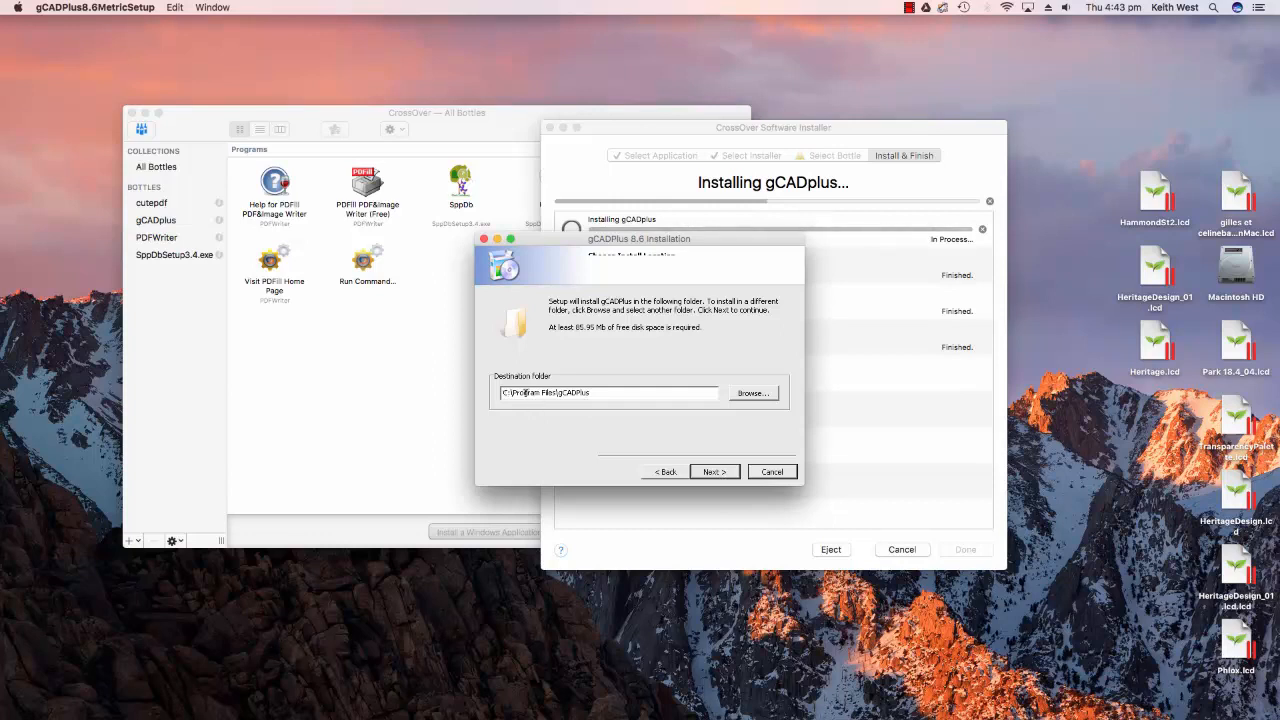
click(724, 476)
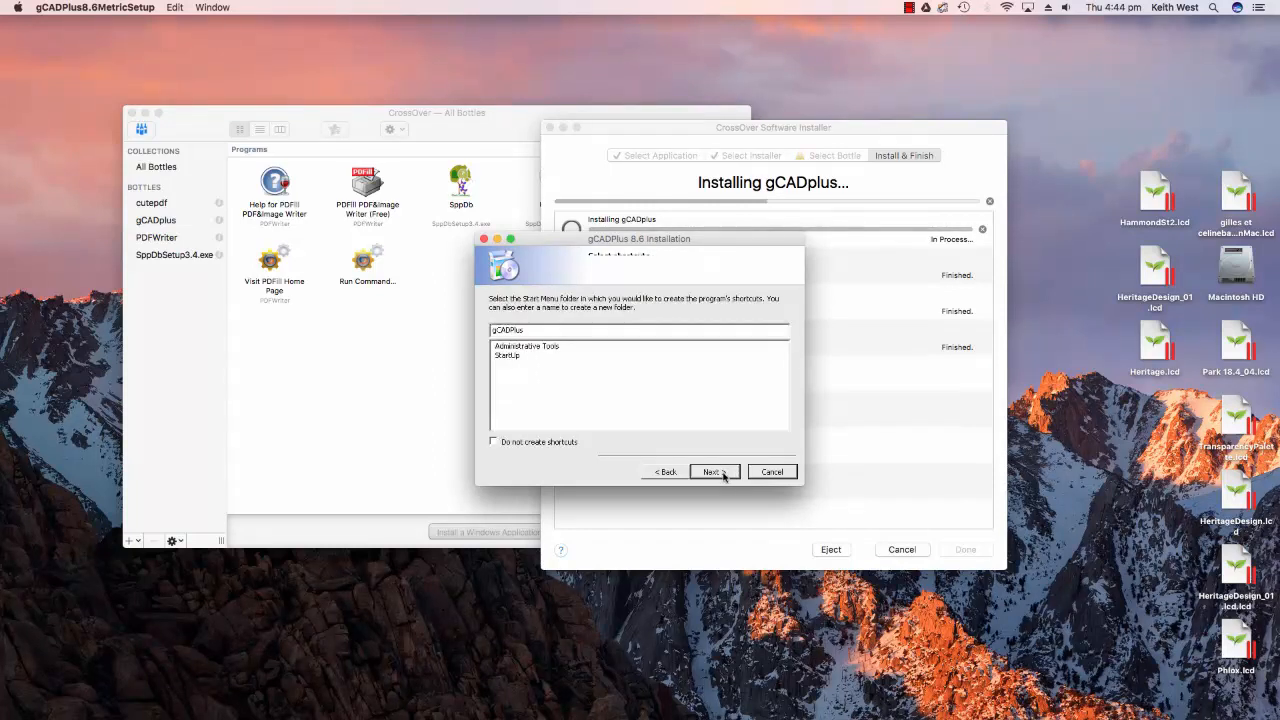
click(724, 476)
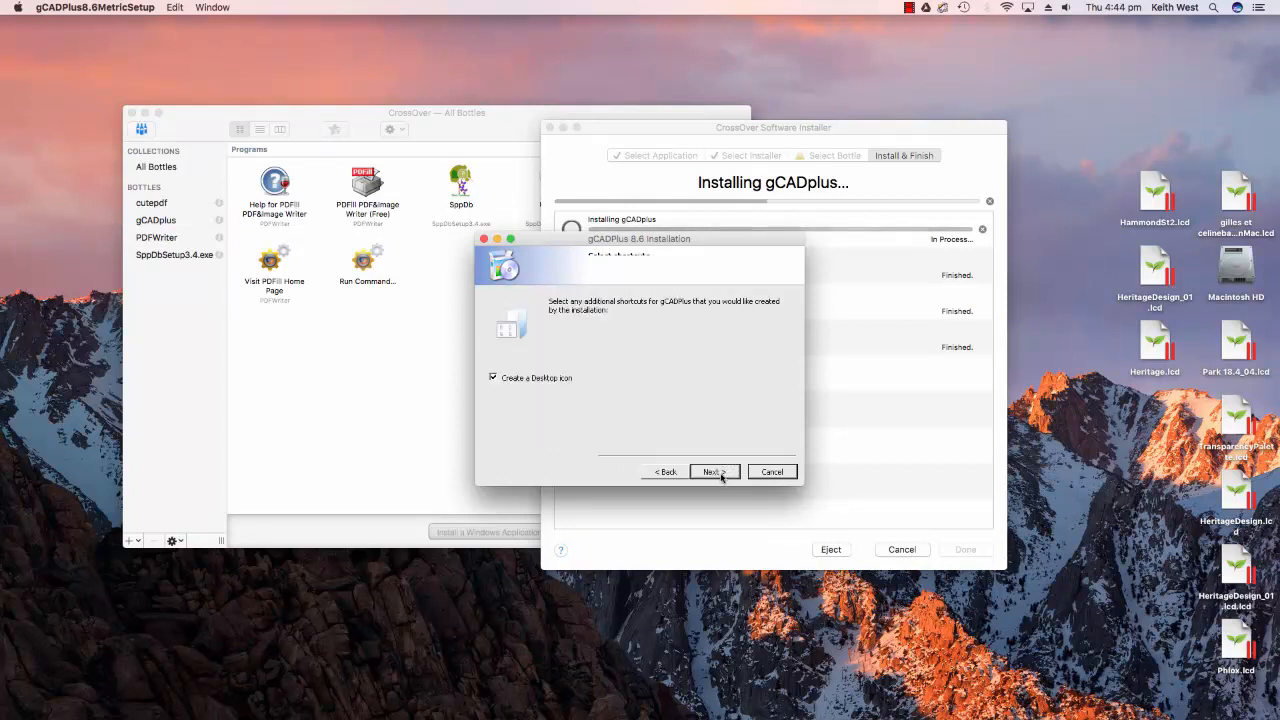
click(721, 478)
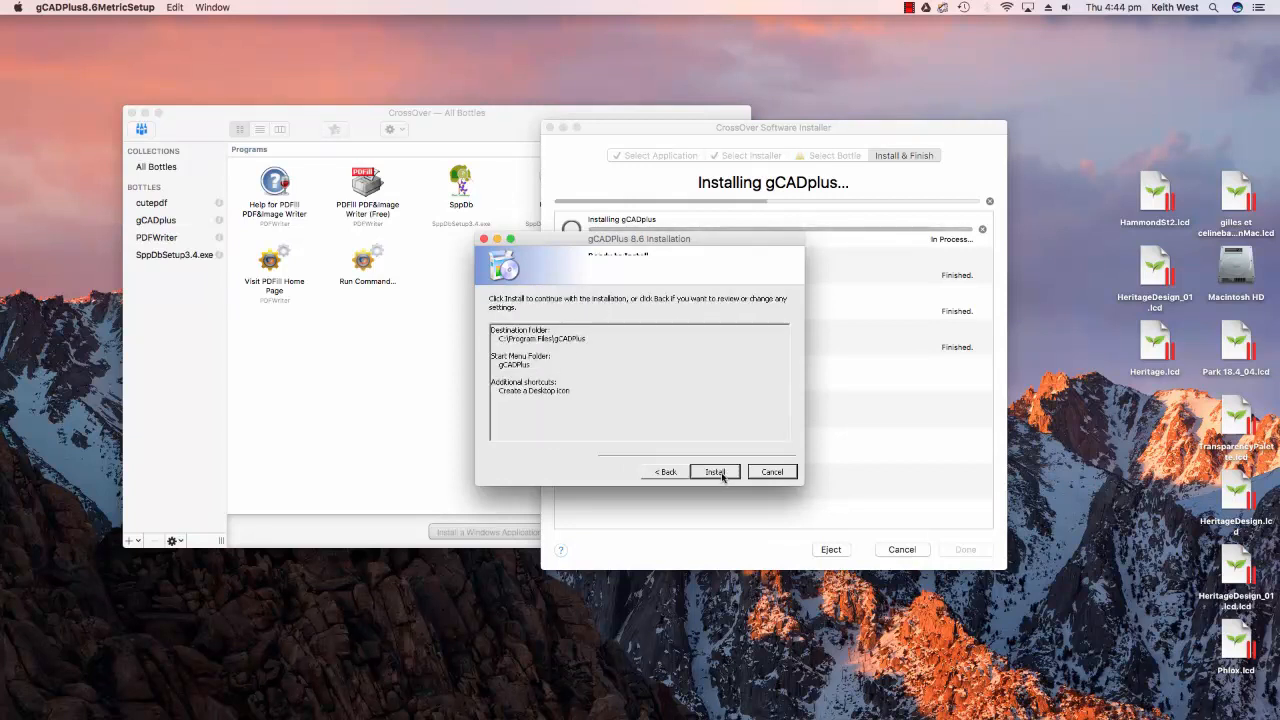
click(722, 476)
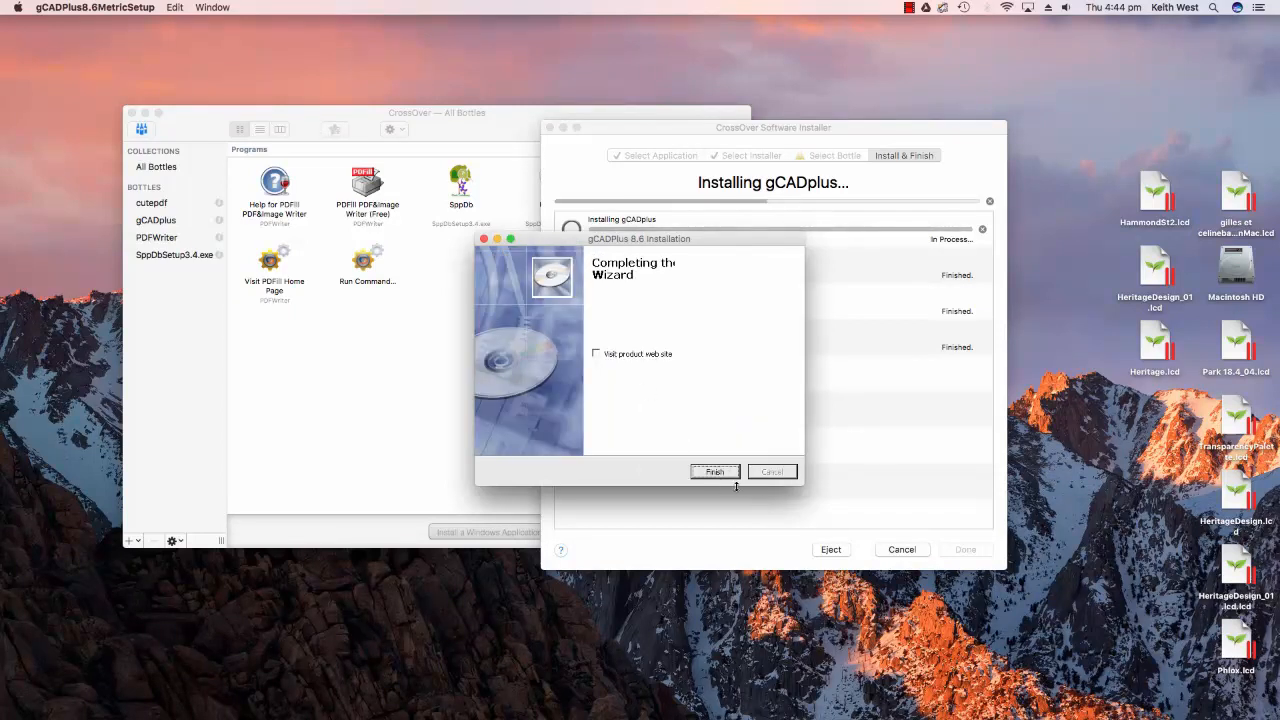
click(714, 471)
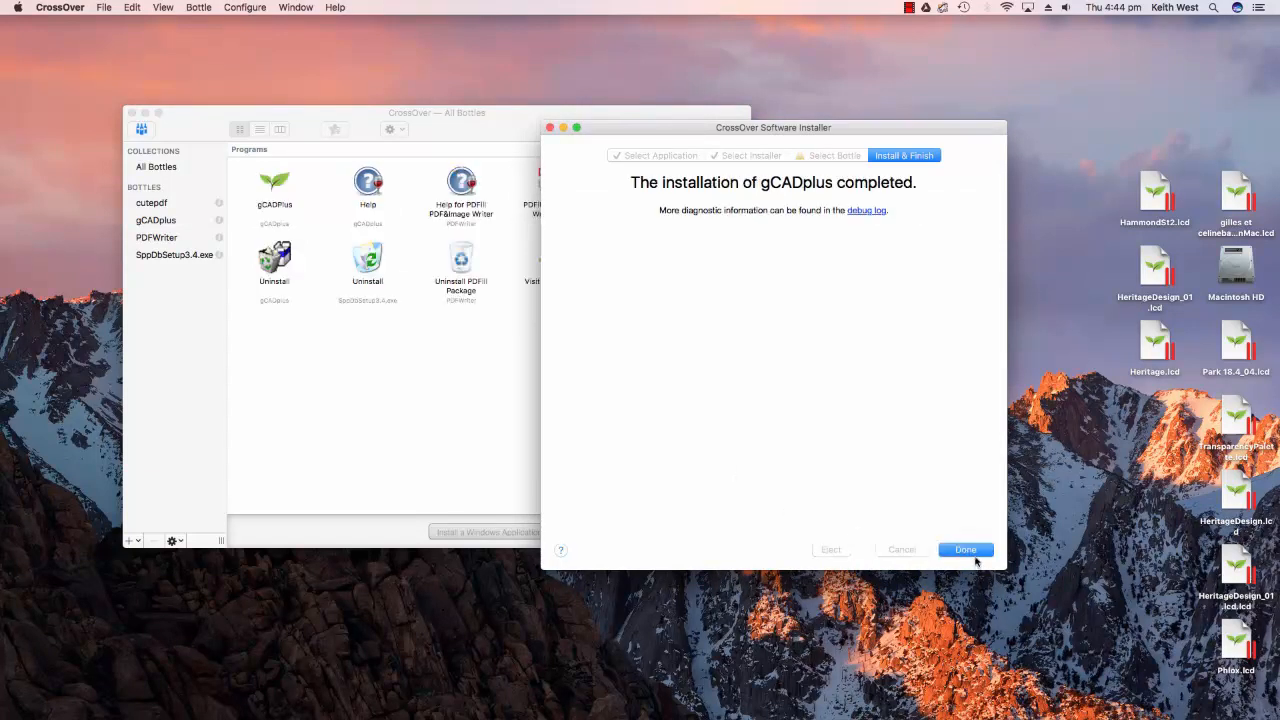
click(966, 553)
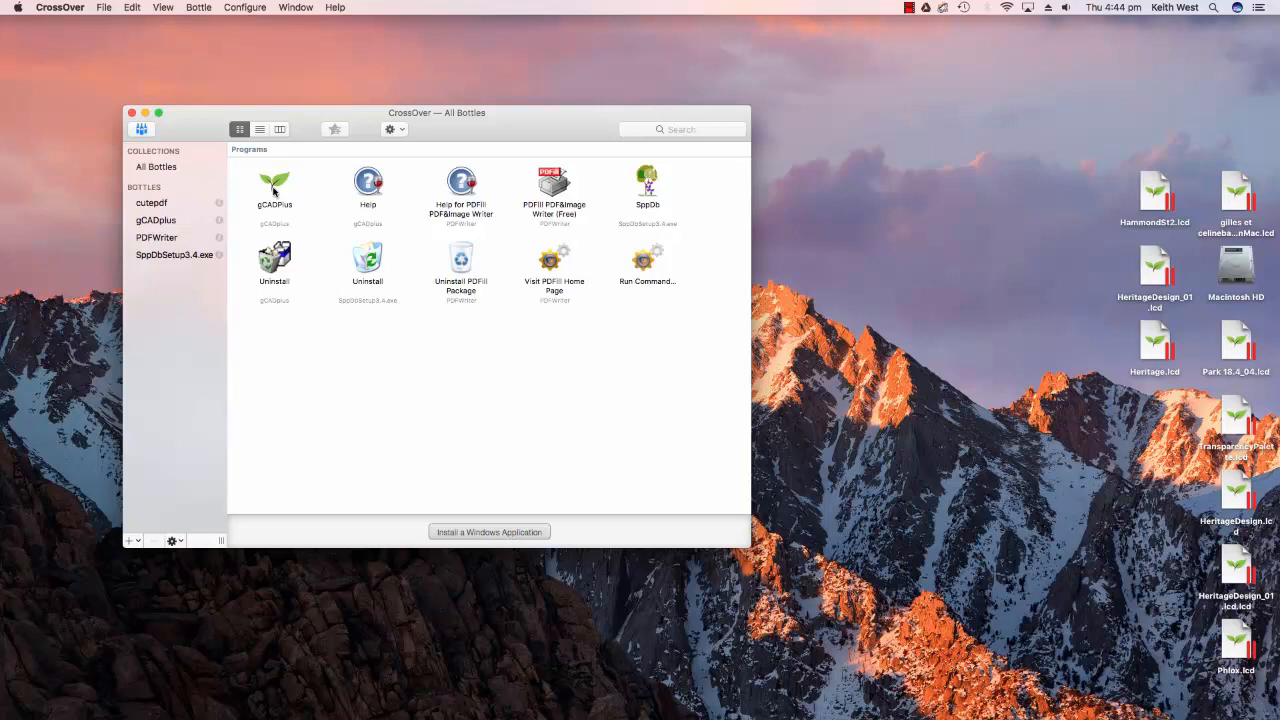
- Launch gCADPlus in demo mode and dismiss its startup tip
double_click(274, 188)
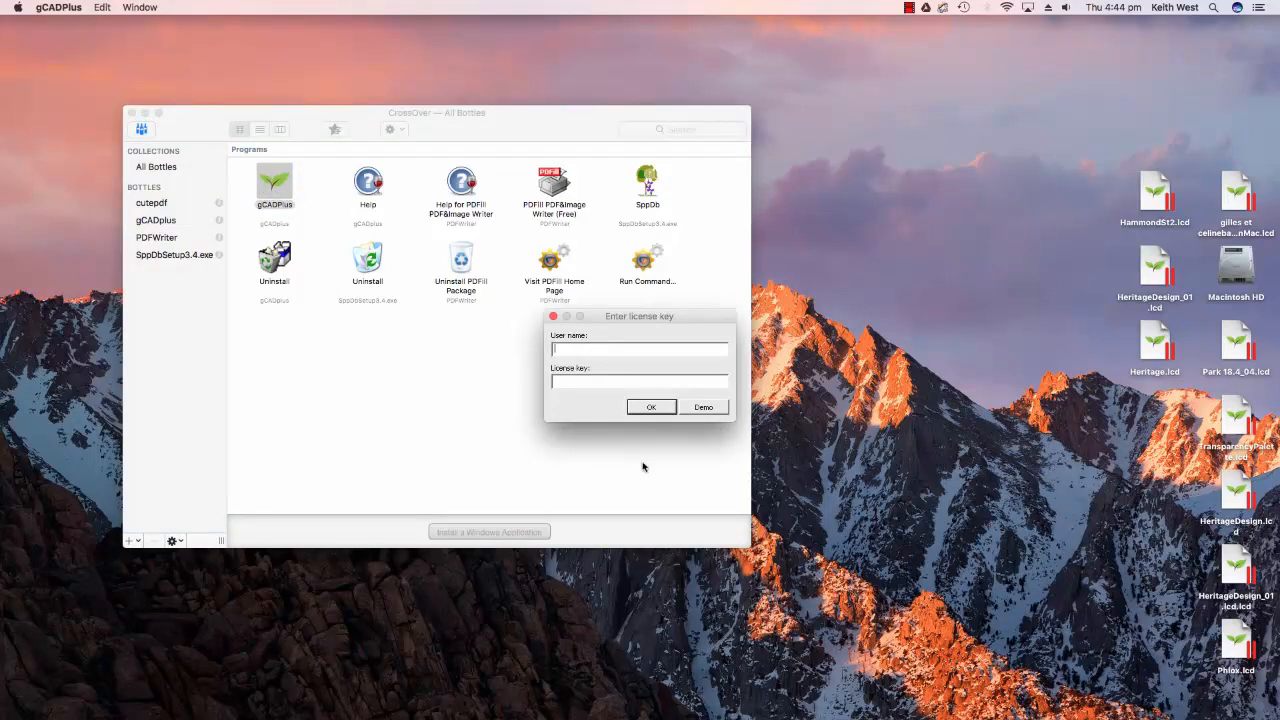
click(703, 408)
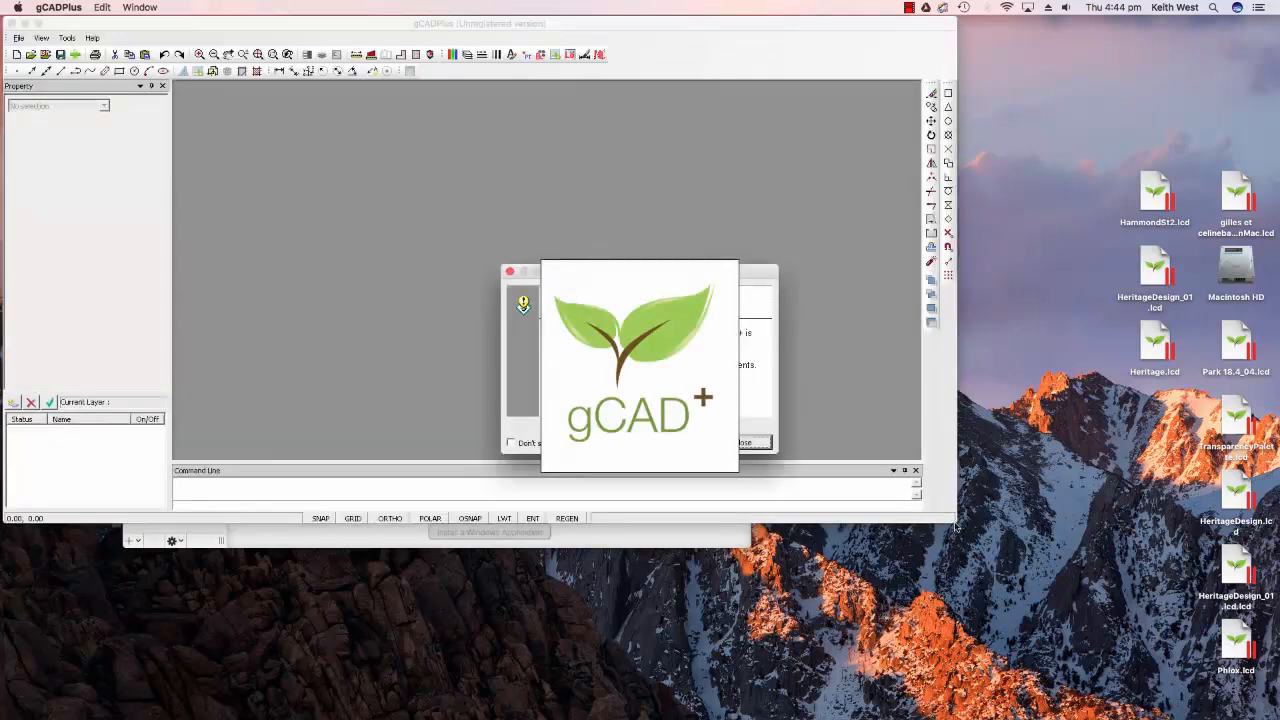
click(763, 443)
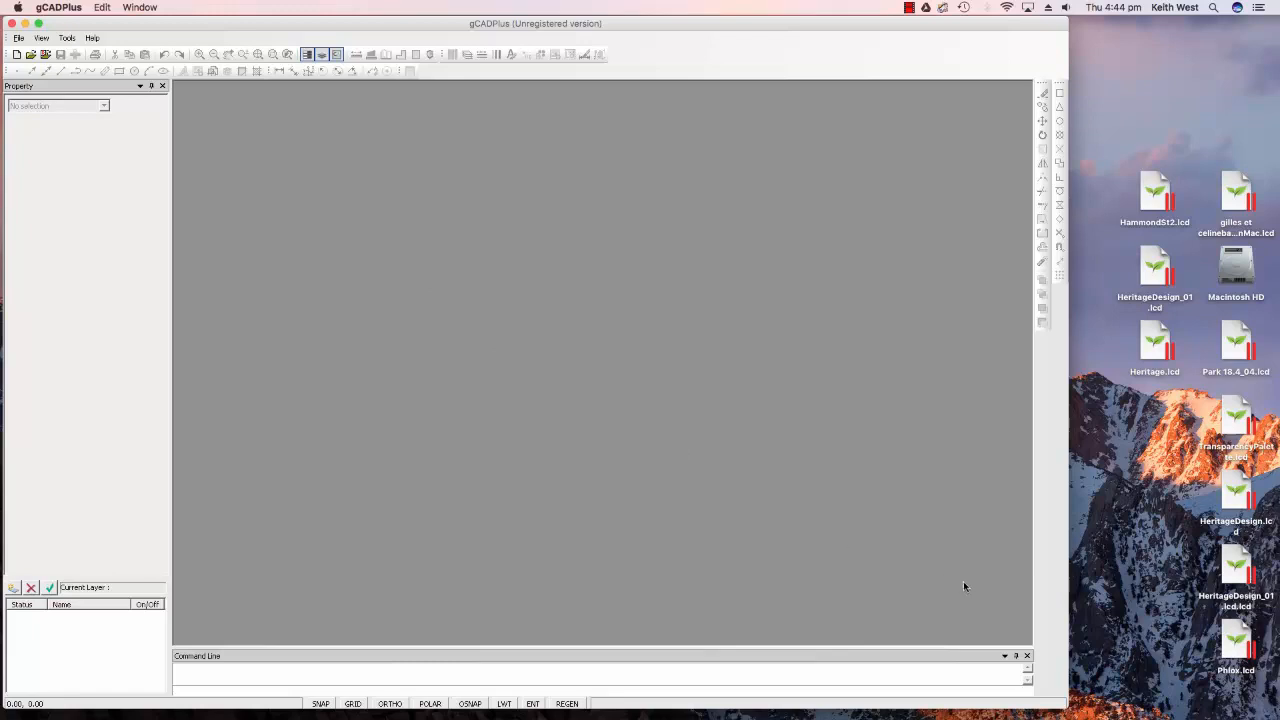
- Open the desktop drawing HeritageDesign_01.lcd.lcd in the gCADPlus workspace
click(1246, 580)
drag(1246, 580, 430, 348)
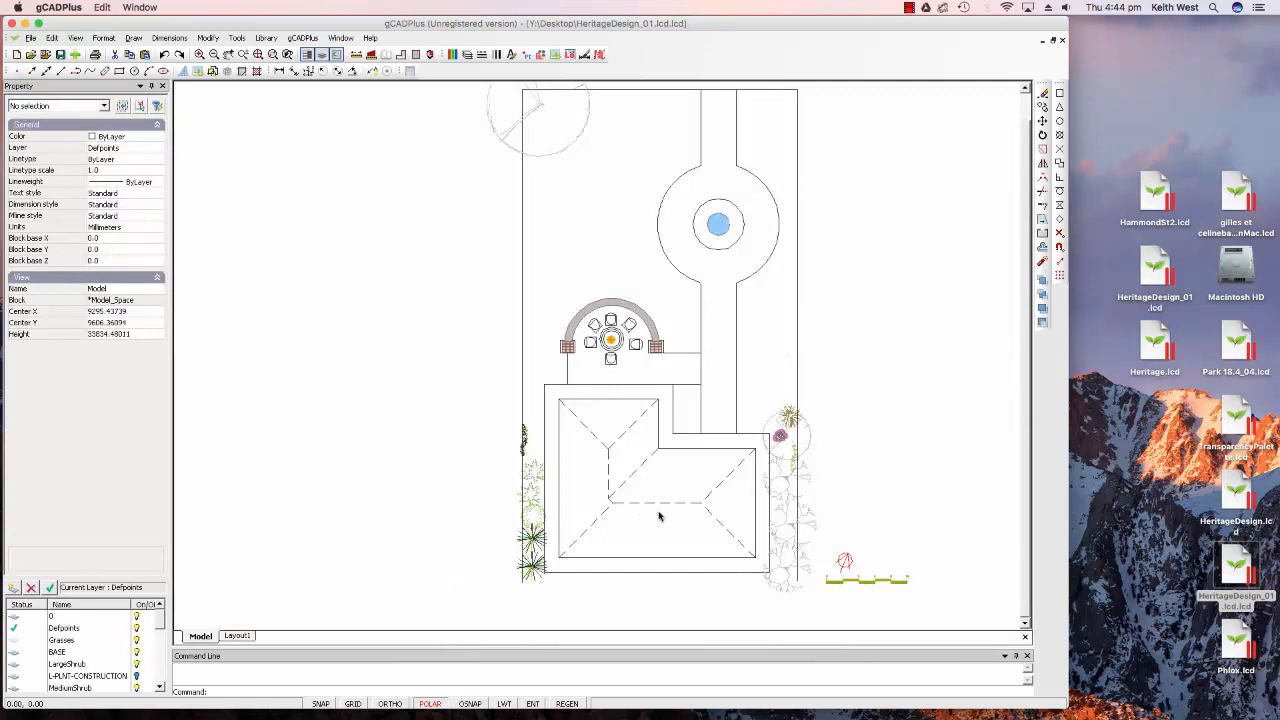
- Create a new drawing from the Metric07.lcd closed courtyard template and bring the whole design into view
click(32, 40)
click(48, 53)
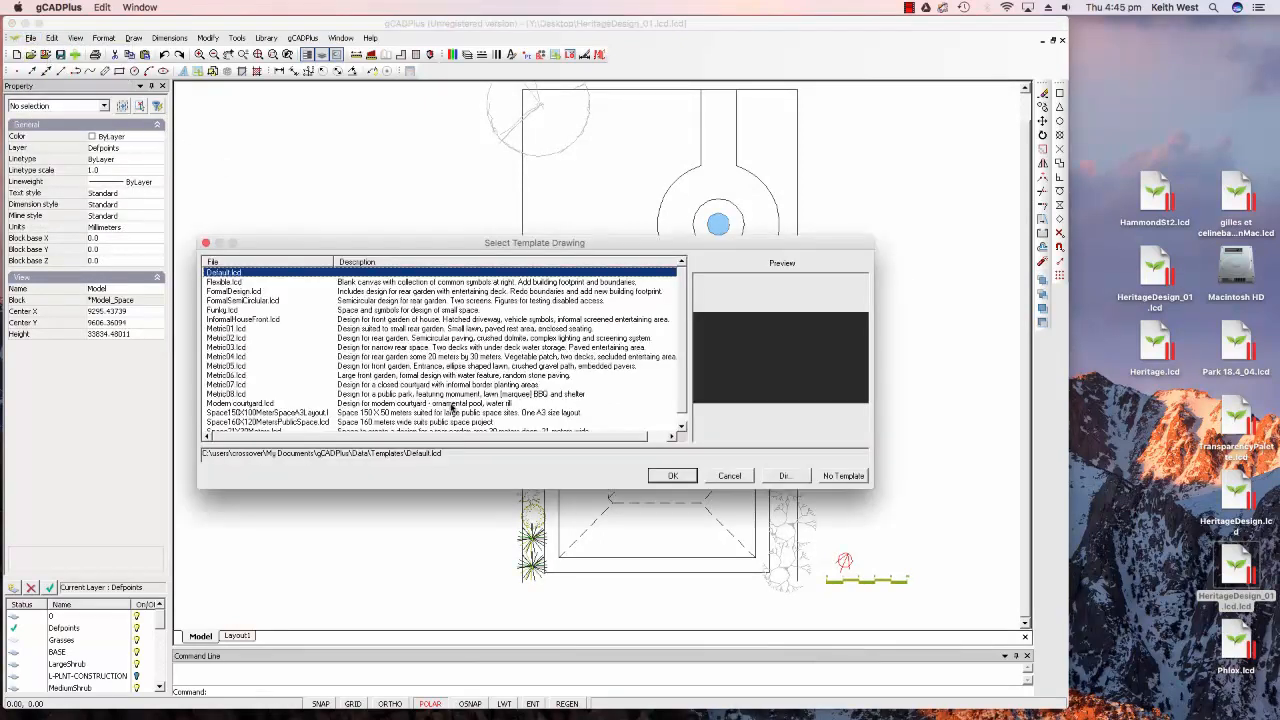
click(230, 385)
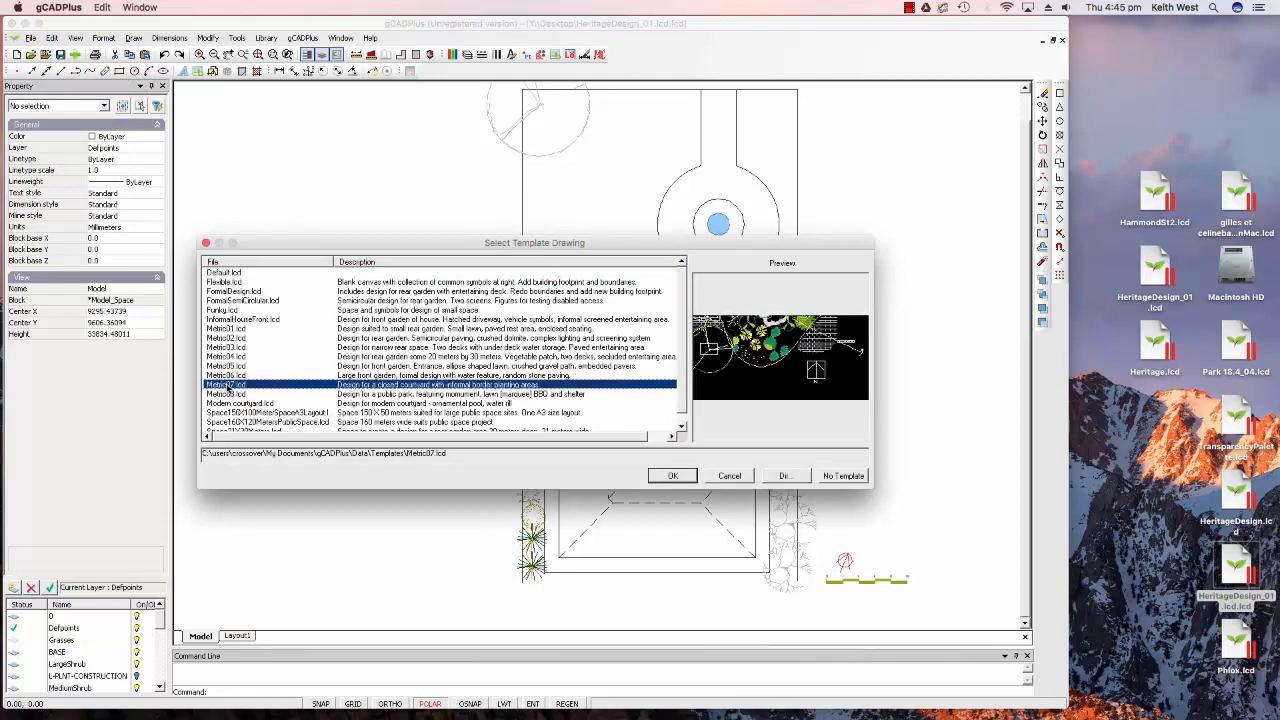
click(683, 476)
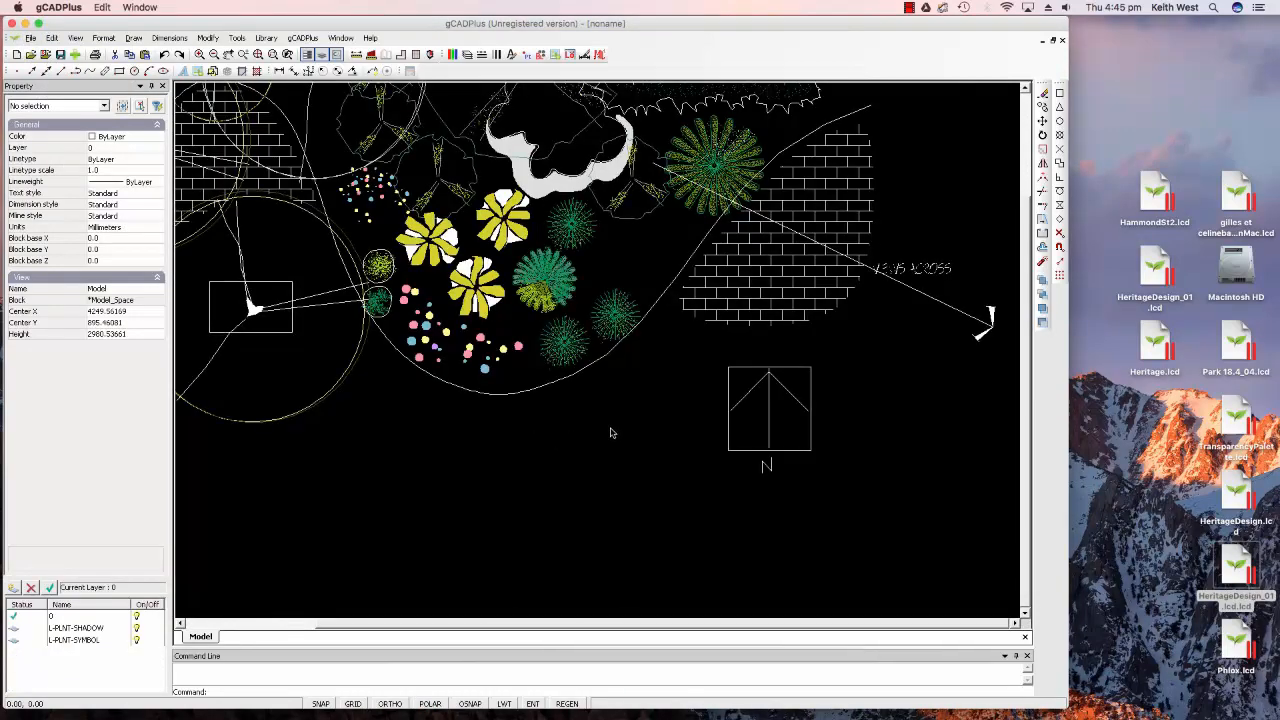
scroll(594, 433, down, 3)
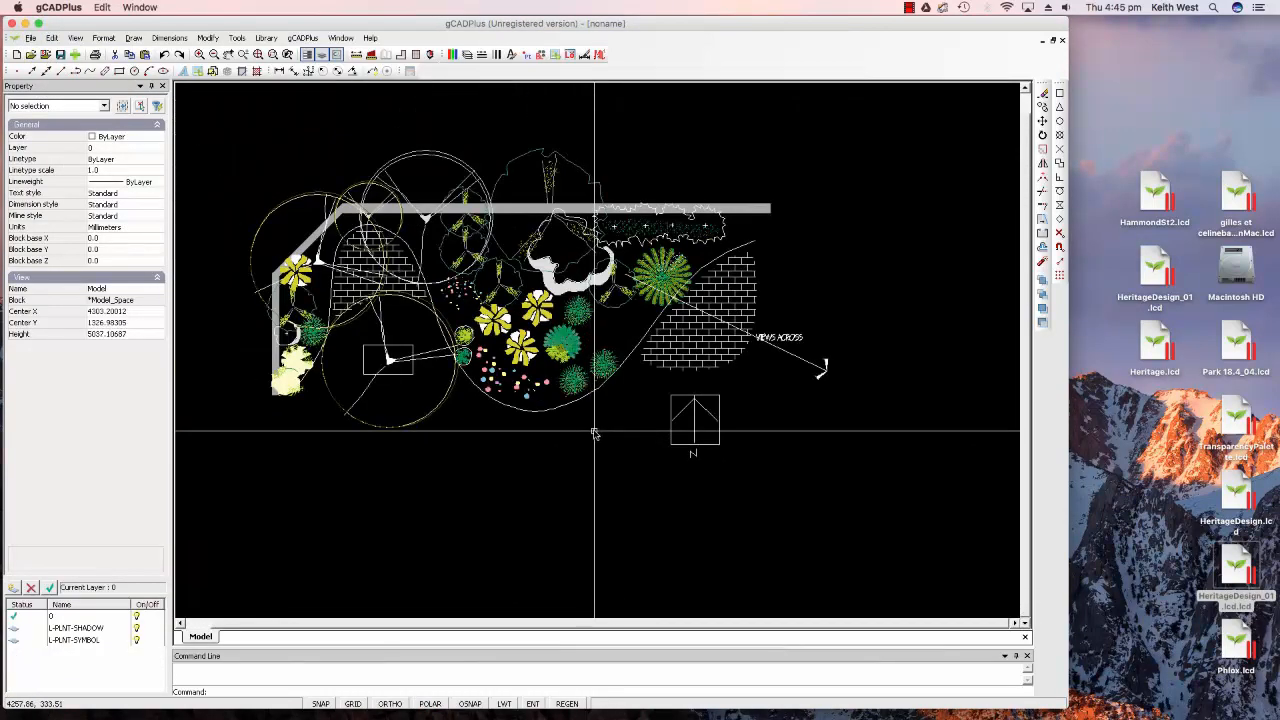